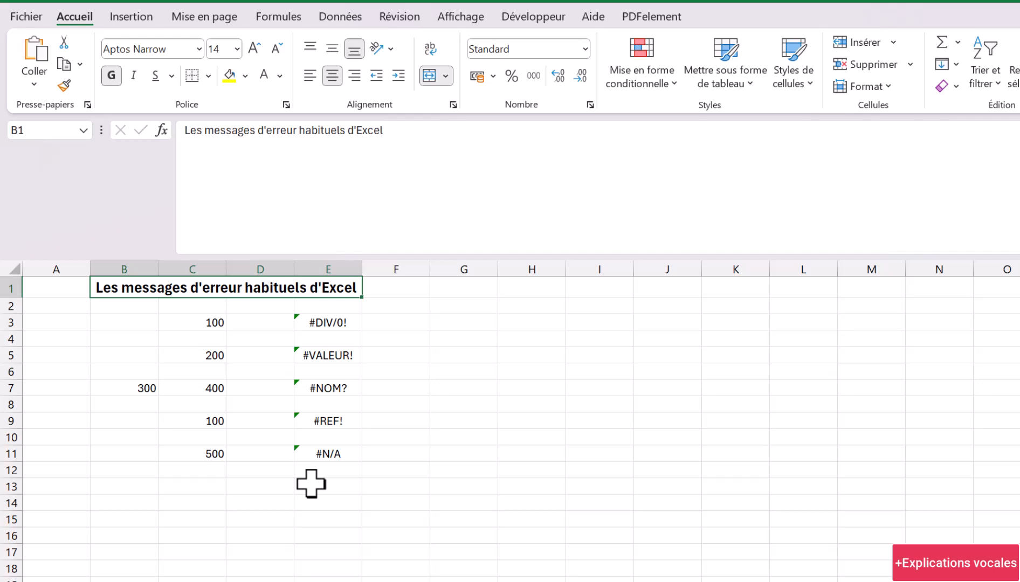
Step: Set the font colour of cell D3, the divisor referenced by the formula in E3, to black
{"action": "left_click", "coordinate": [346, 322]}
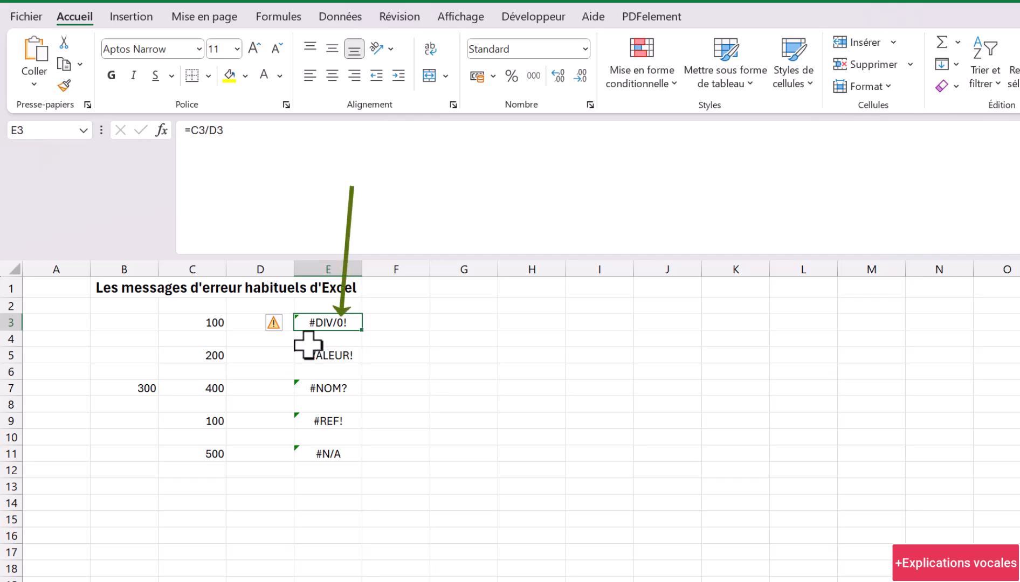
{"action": "left_click", "coordinate": [245, 329]}
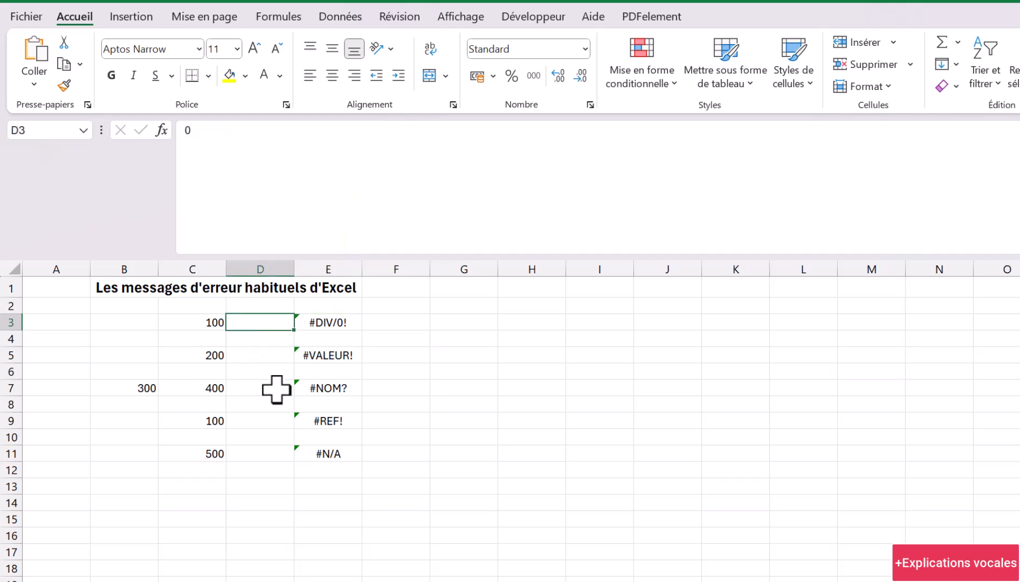
{"action": "left_click", "coordinate": [279, 75]}
{"action": "left_click", "coordinate": [284, 99]}
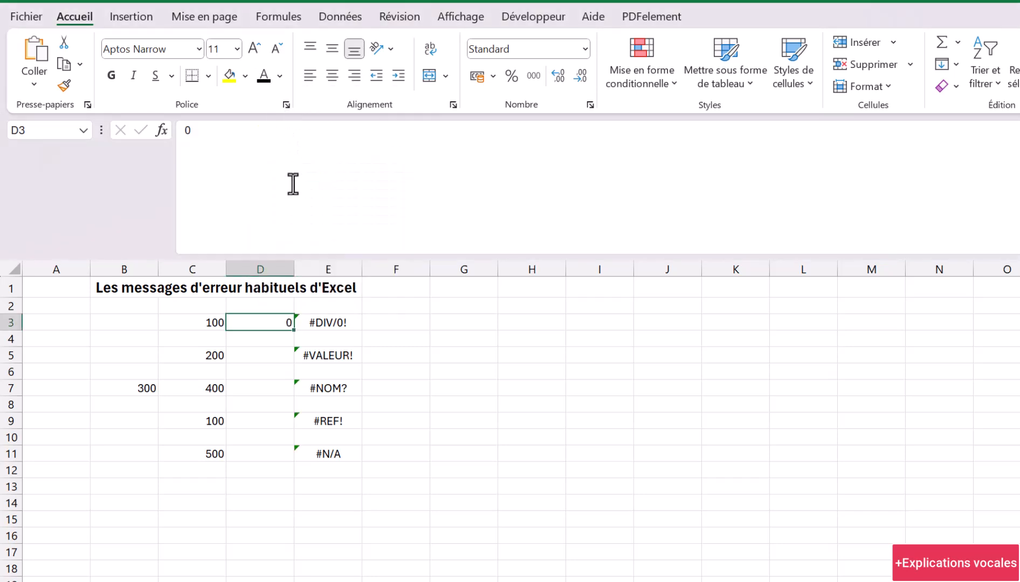
Step: Examine the division formula in cell E3 and the cells it references, leaving the formula as is
{"action": "double_click", "coordinate": [336, 324]}
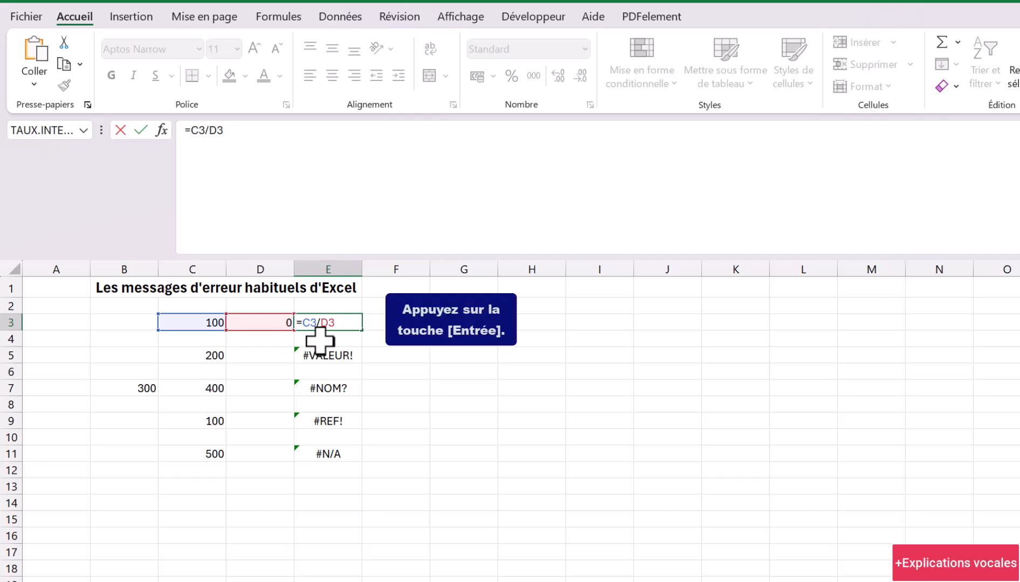
{"action": "key", "text": "Return"}
{"action": "key", "text": "Down"}
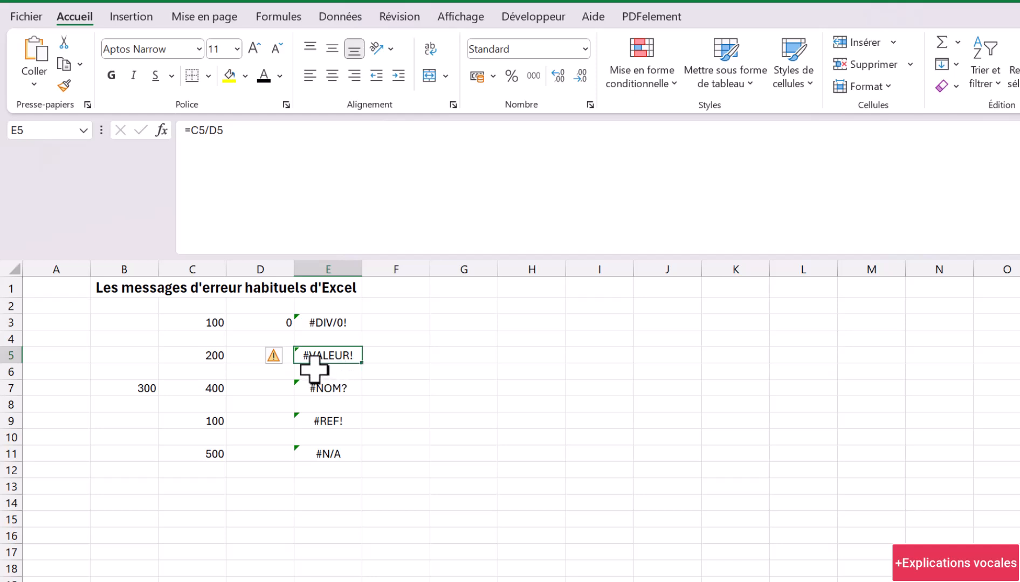
Step: Set the font colour of cell D5 to black and examine the division formula in E5
{"action": "left_click", "coordinate": [243, 356]}
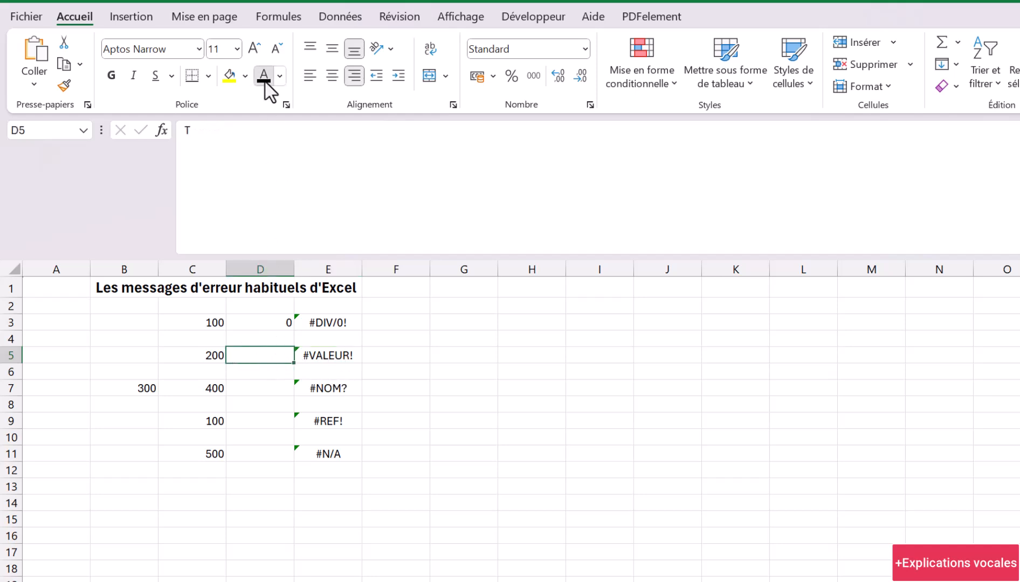
{"action": "double_click", "coordinate": [312, 355]}
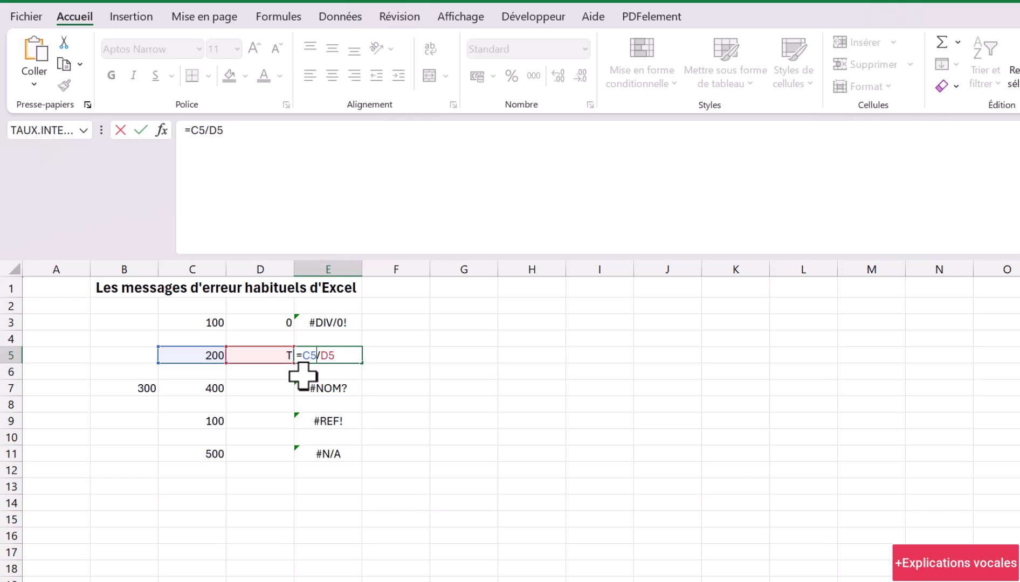
{"action": "key", "text": "Return"}
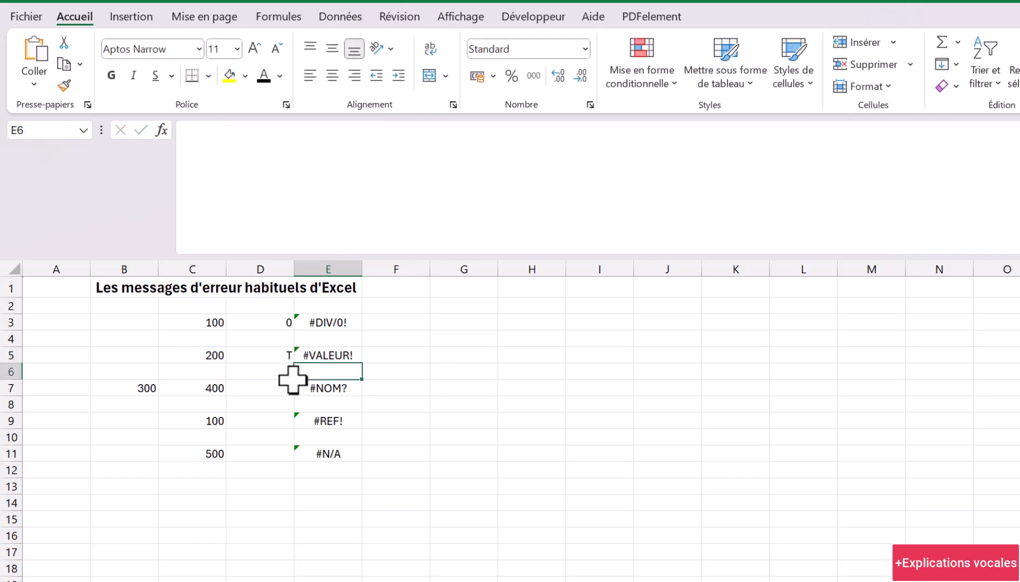
Step: Examine the formulas in error cells E7, E9 and E11 and the ranges they reference, without editing them
{"action": "left_click", "coordinate": [319, 387]}
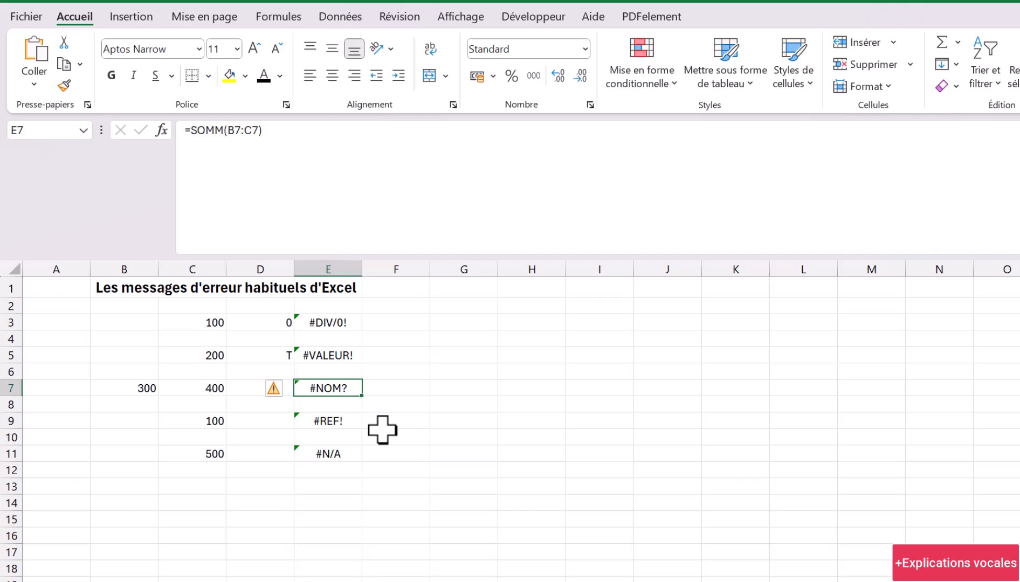
{"action": "double_click", "coordinate": [338, 389]}
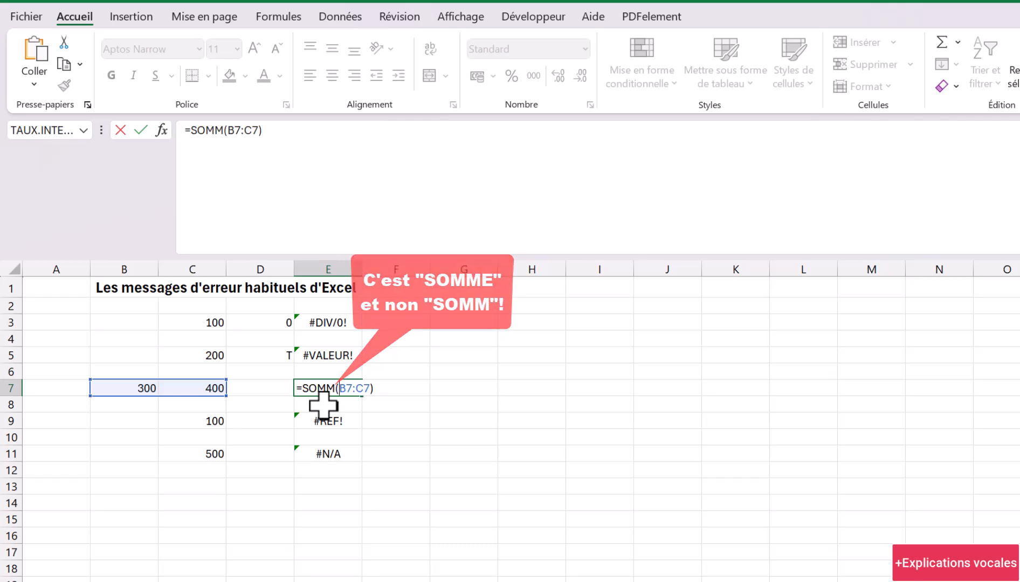
{"action": "key", "text": "Return"}
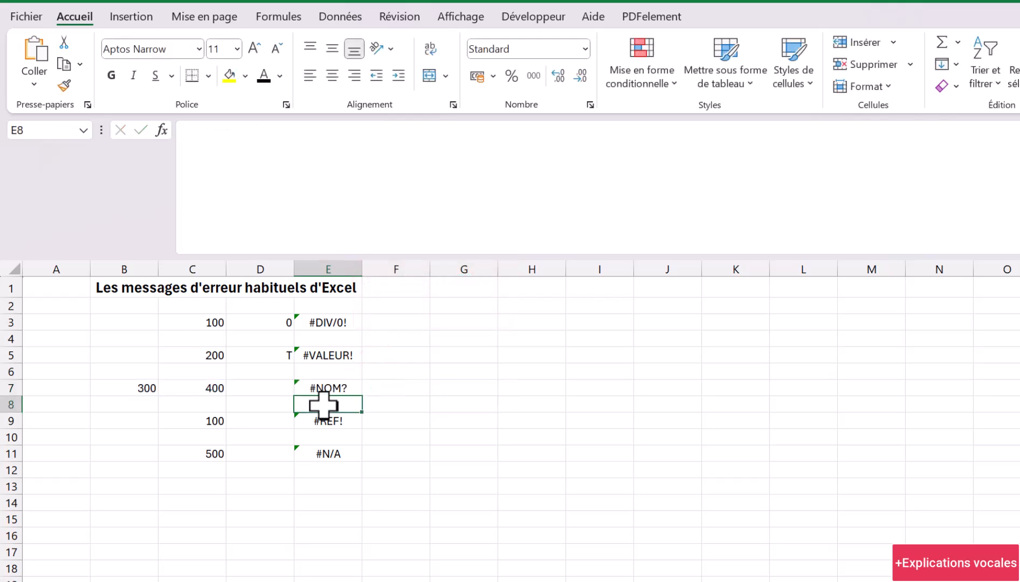
{"action": "left_click", "coordinate": [326, 422]}
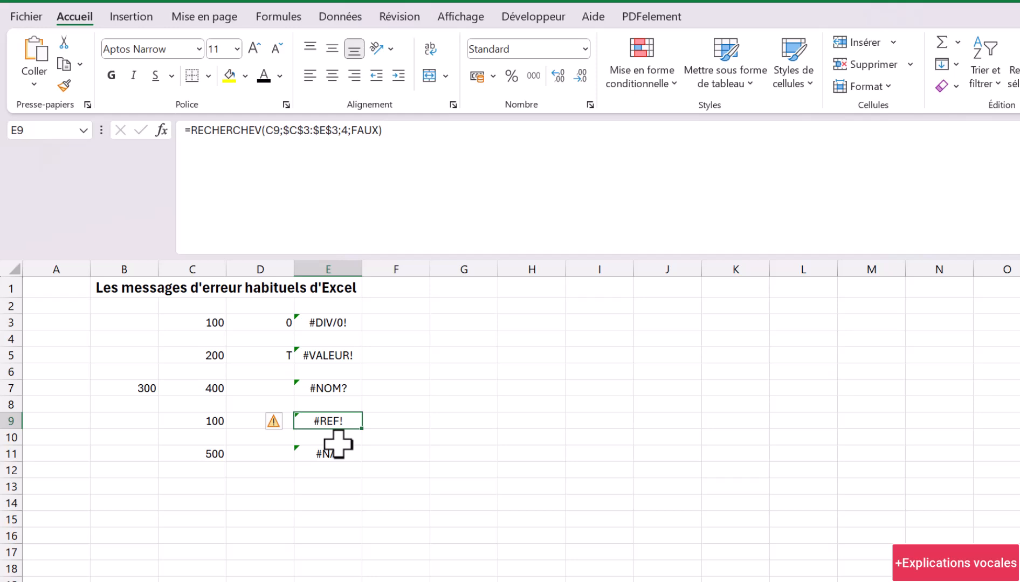
{"action": "double_click", "coordinate": [337, 421]}
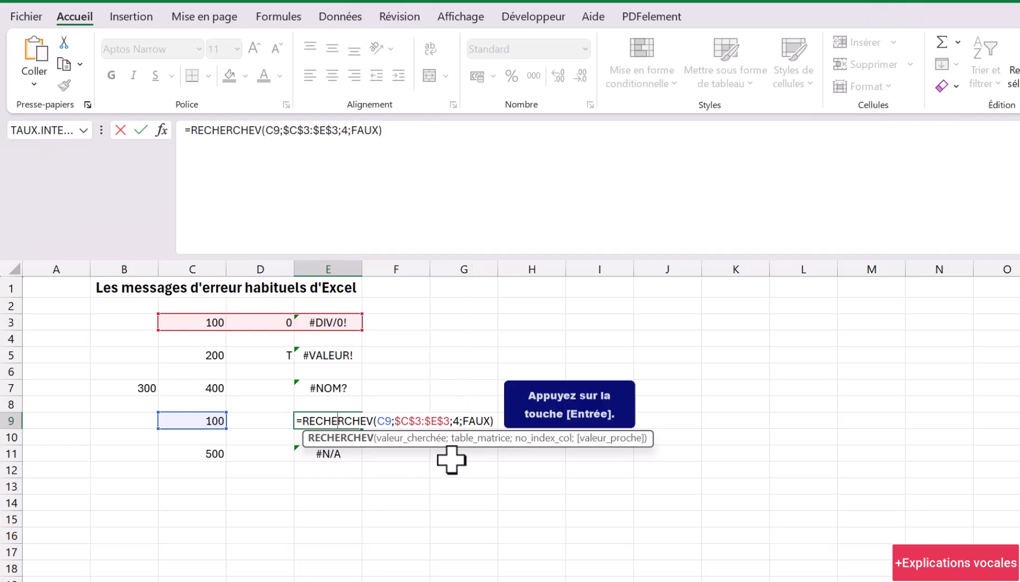
{"action": "key", "text": "Return"}
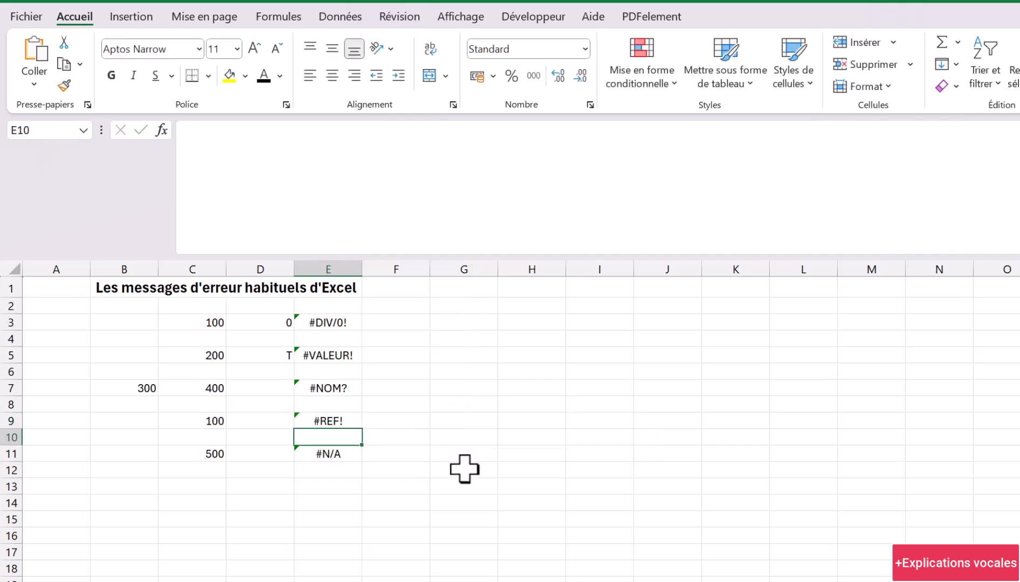
{"action": "left_click", "coordinate": [356, 454]}
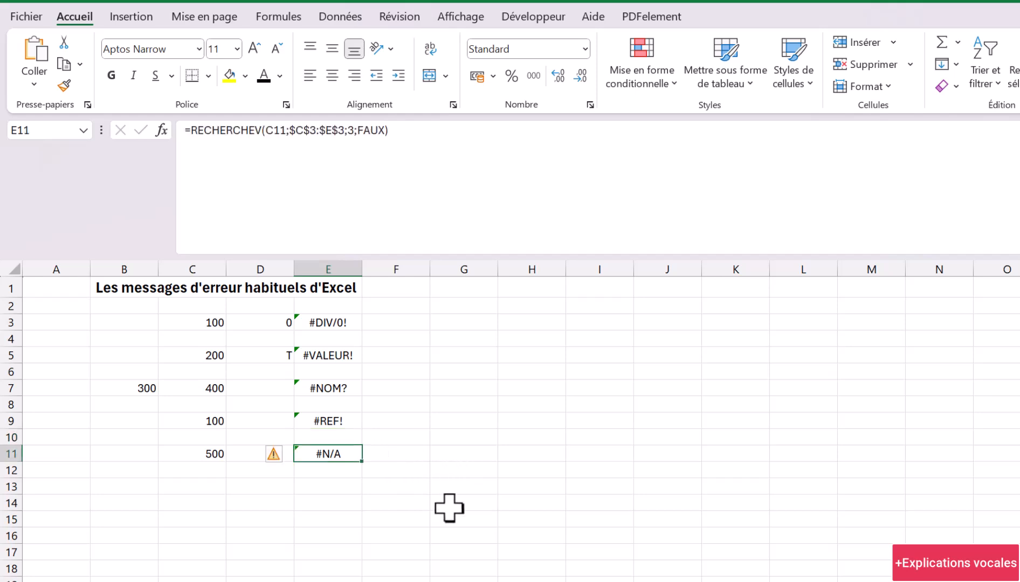
{"action": "double_click", "coordinate": [344, 454]}
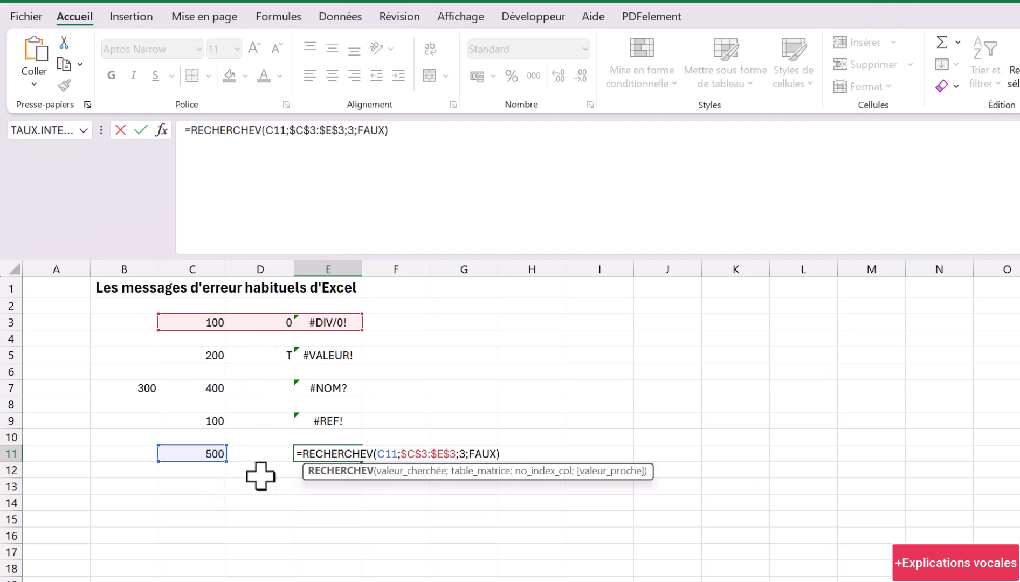
{"action": "key", "text": "Return"}
Step: Clear the lookup value in cell C11 and check the RECHERCHEV formula in E11 that refers to it
{"action": "left_click", "coordinate": [209, 456]}
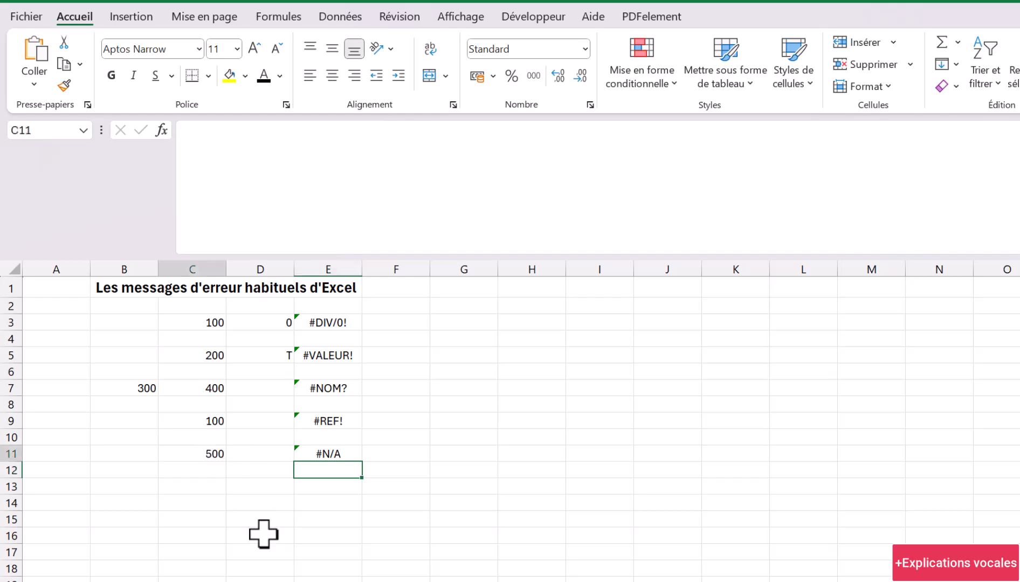
{"action": "key", "text": "Delete"}
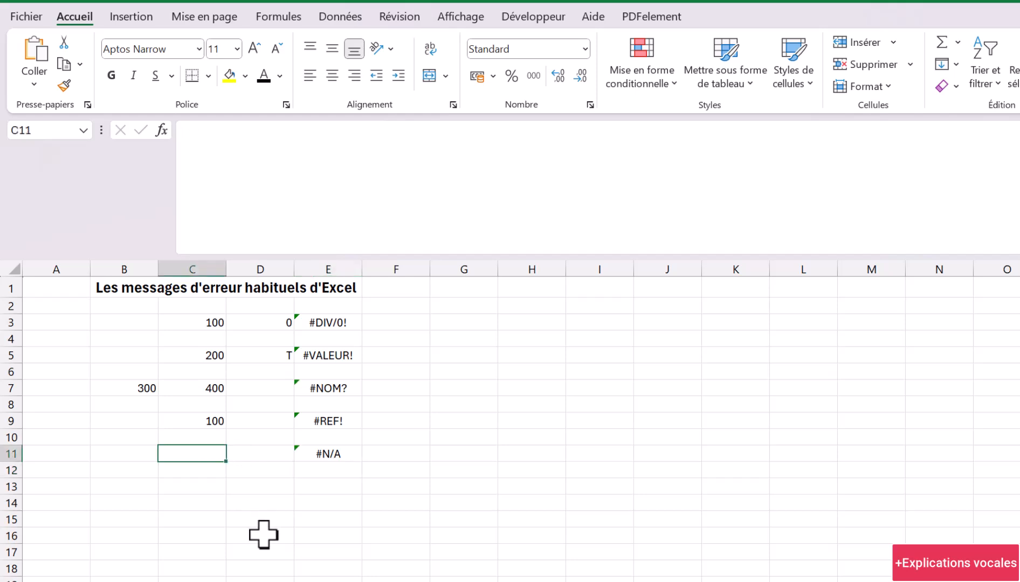
{"action": "left_click", "coordinate": [321, 455]}
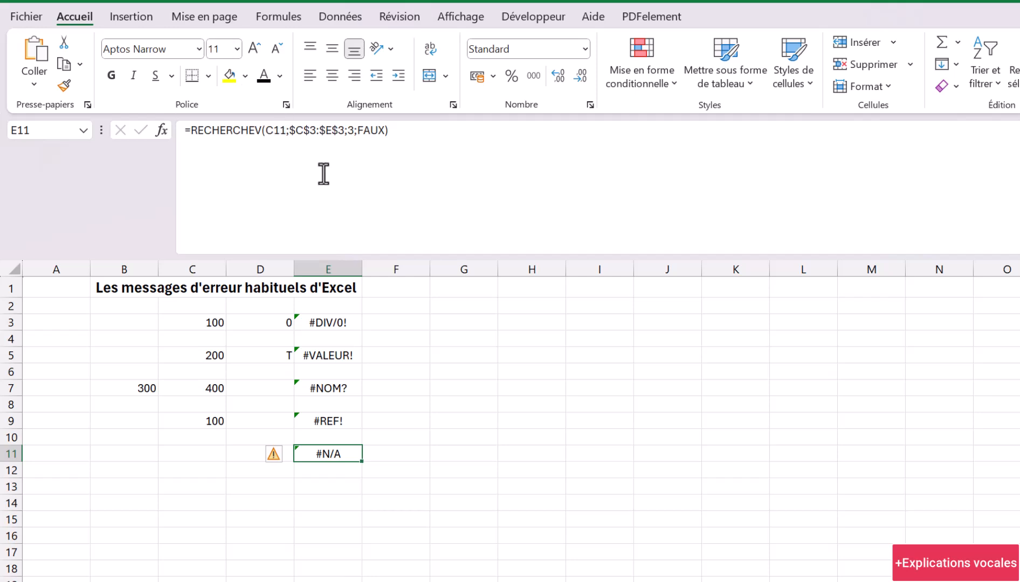
{"action": "left_click", "coordinate": [279, 130]}
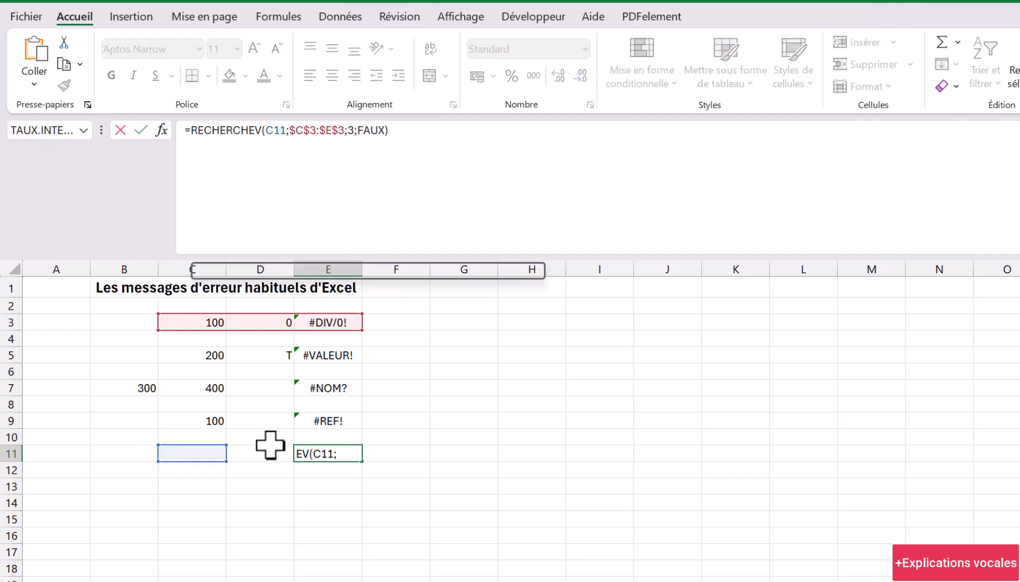
{"action": "key", "text": "Escape"}
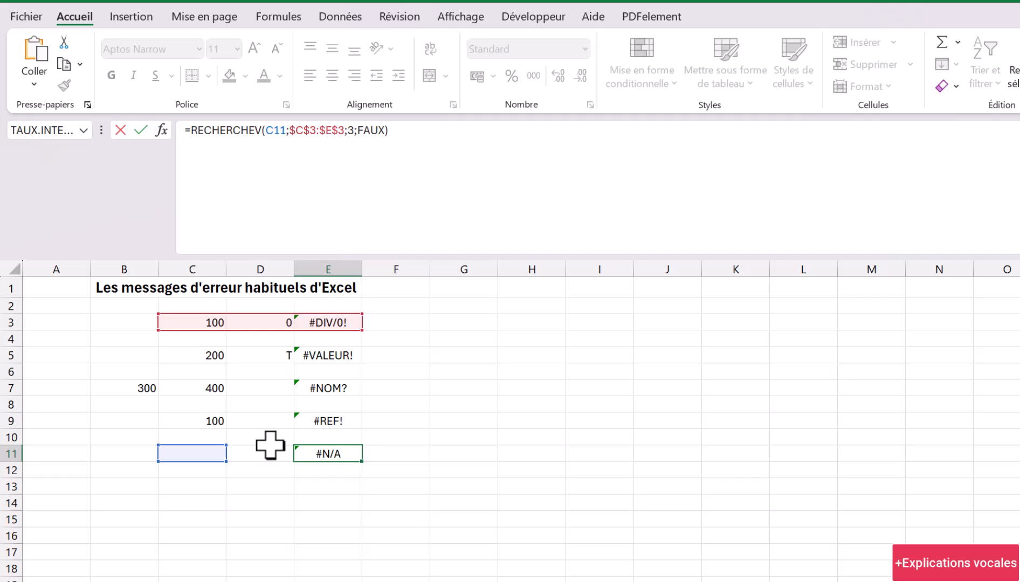
{"action": "key", "text": "Return"}
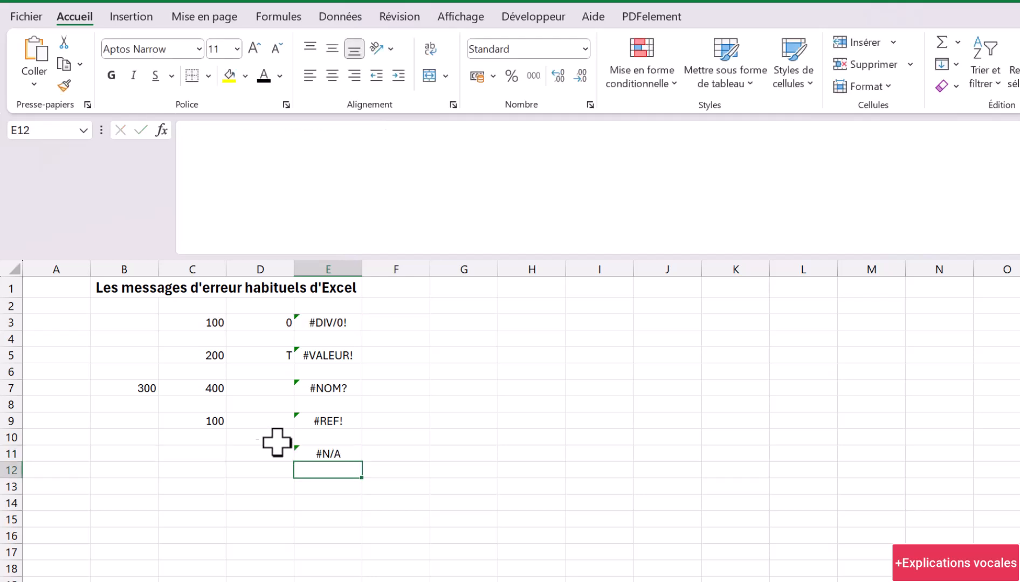
Step: Wrap the division in cell E3 in SIERREUR with 0 as the error value: =SIERREUR(C3/D3;0)
{"action": "left_click", "coordinate": [327, 321]}
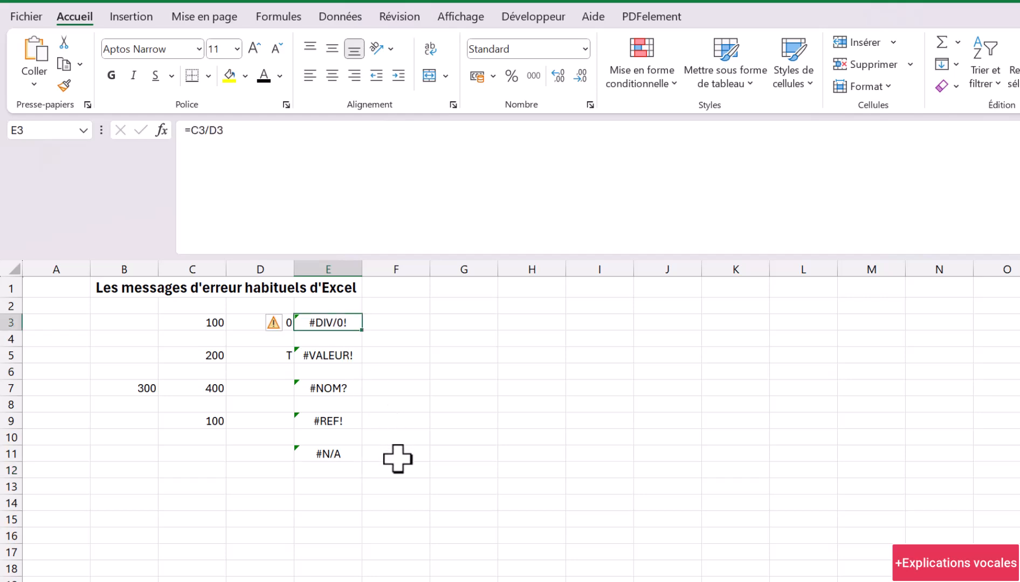
{"action": "left_click", "coordinate": [228, 230]}
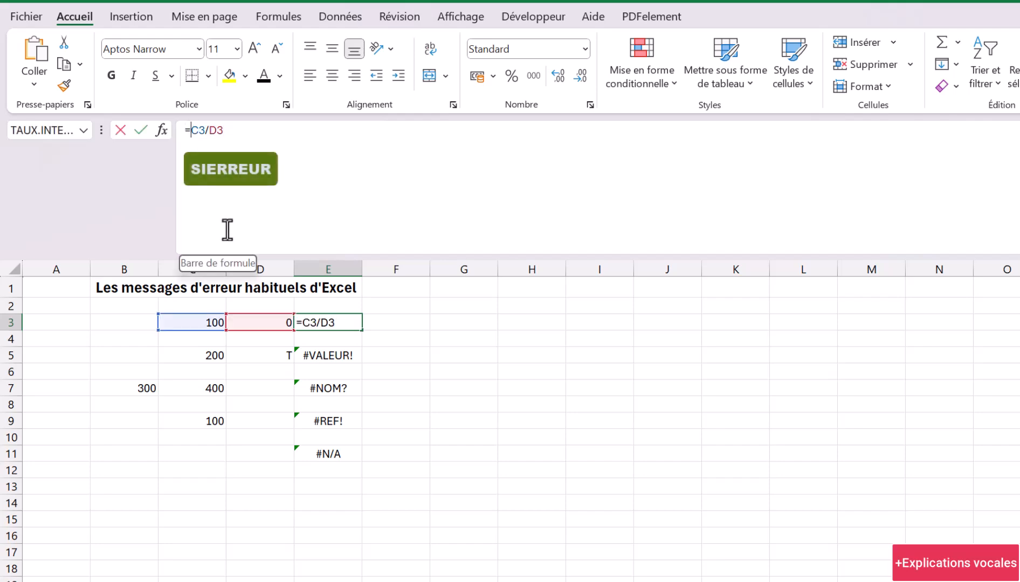
{"action": "key", "text": "Home"}
{"action": "key", "text": "Right"}
{"action": "type", "text": "SIERREUR("}
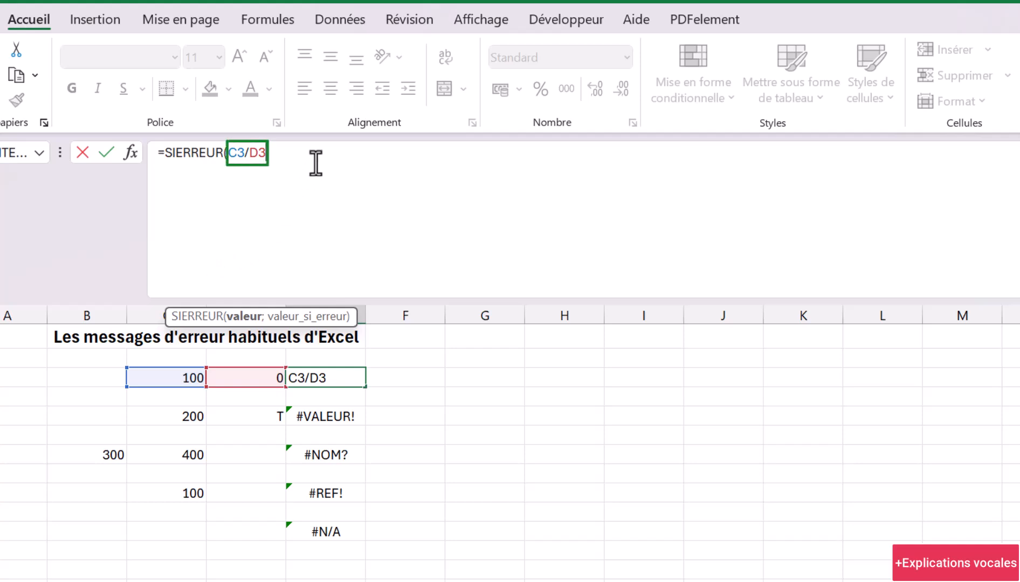
{"action": "type", "text": ";"}
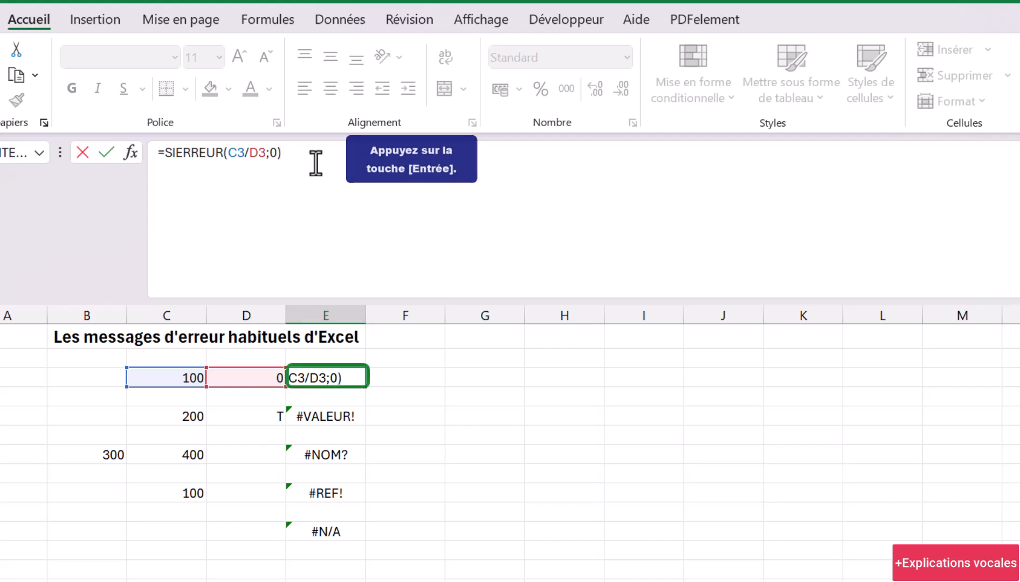
{"action": "type", "text": "0)"}
{"action": "key", "text": "Return"}
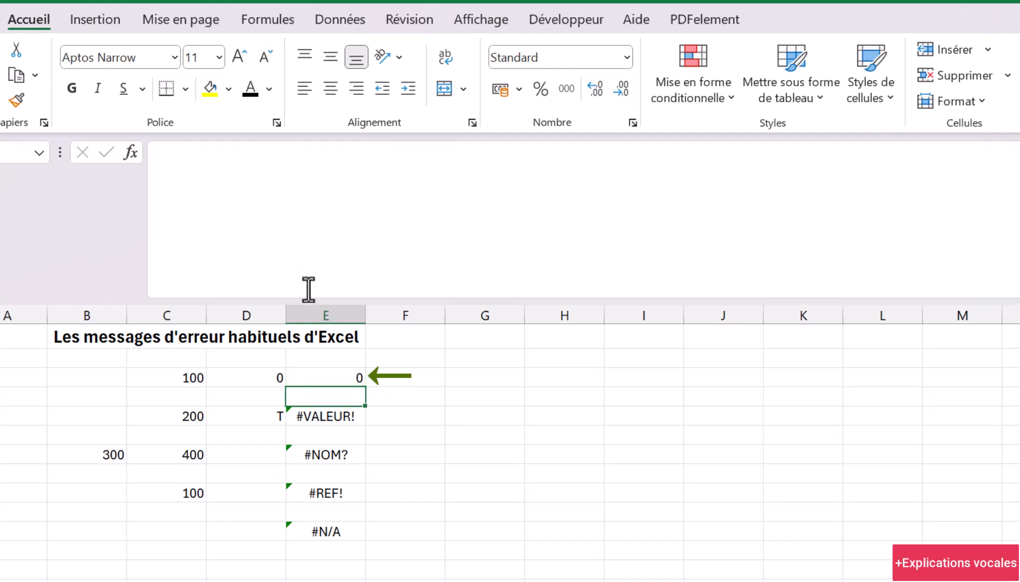
Step: Wrap the division in cell E5 in SIERREUR with an empty string as the error value: =SIERREUR(C5/D5;"")
{"action": "left_click", "coordinate": [315, 415]}
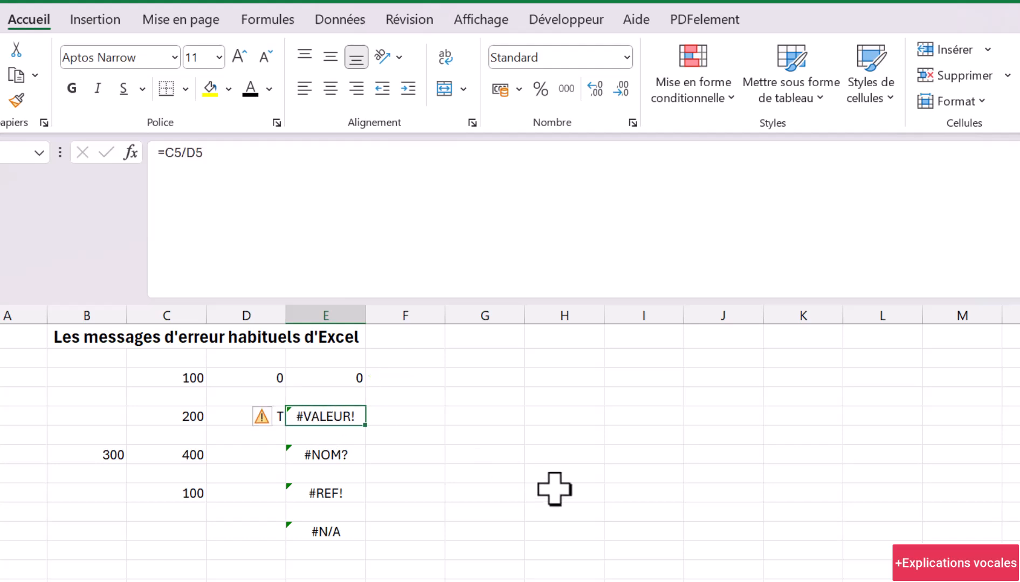
{"action": "left_click", "coordinate": [193, 189]}
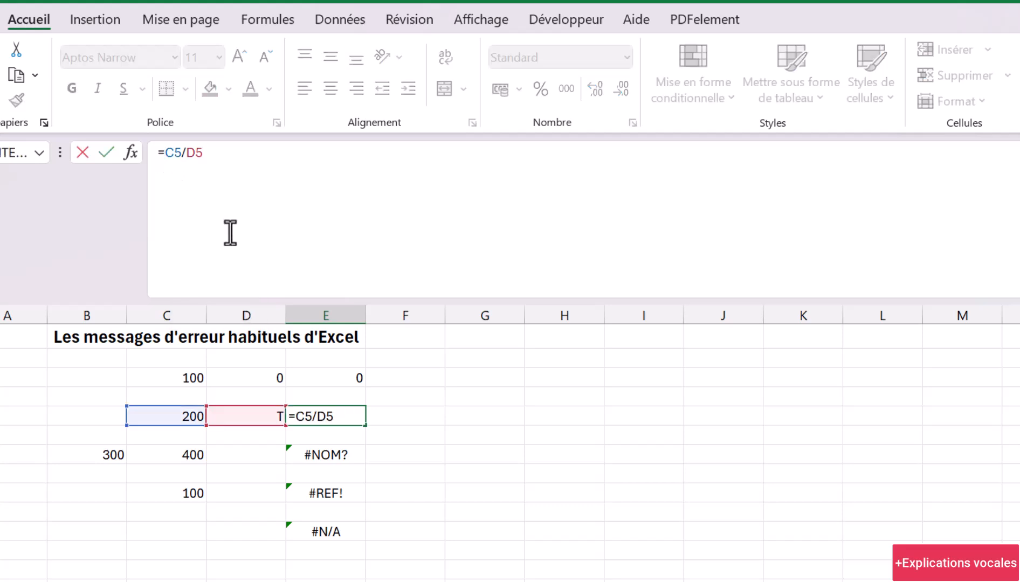
{"action": "type", "text": "SIERREUR("}
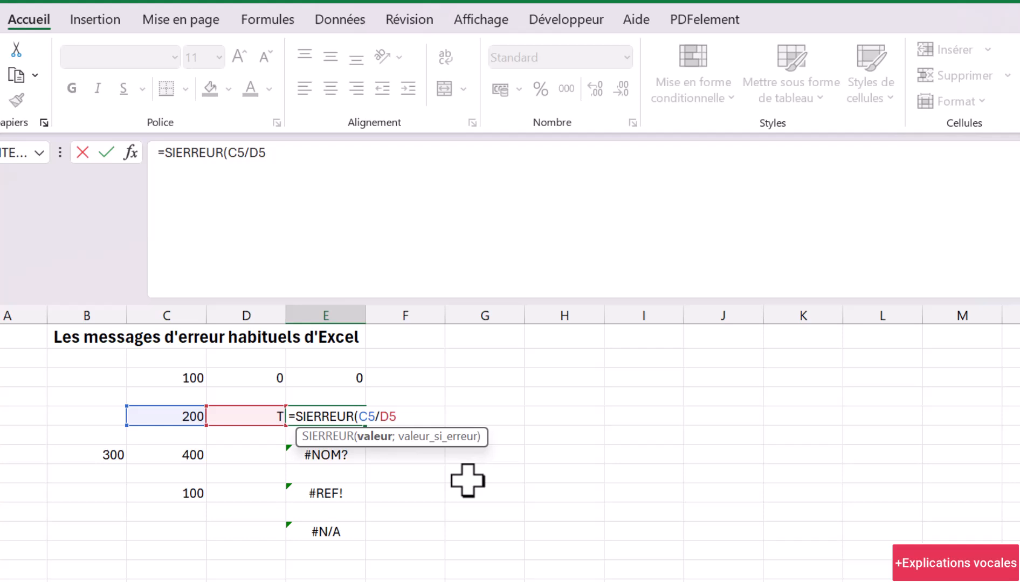
{"action": "left_click", "coordinate": [408, 417]}
{"action": "type", "text": ";\"\")"}
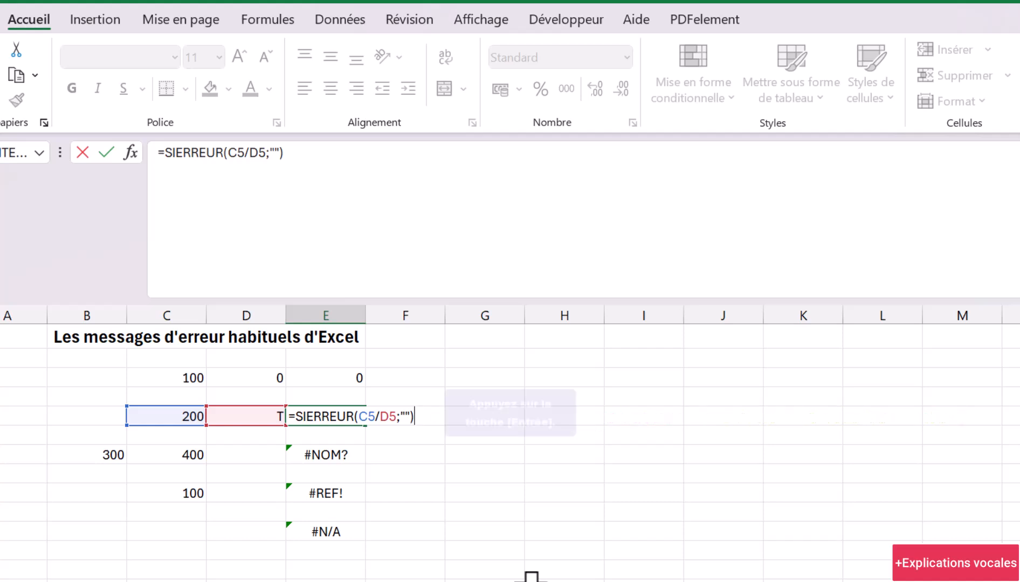
{"action": "key", "text": "Return"}
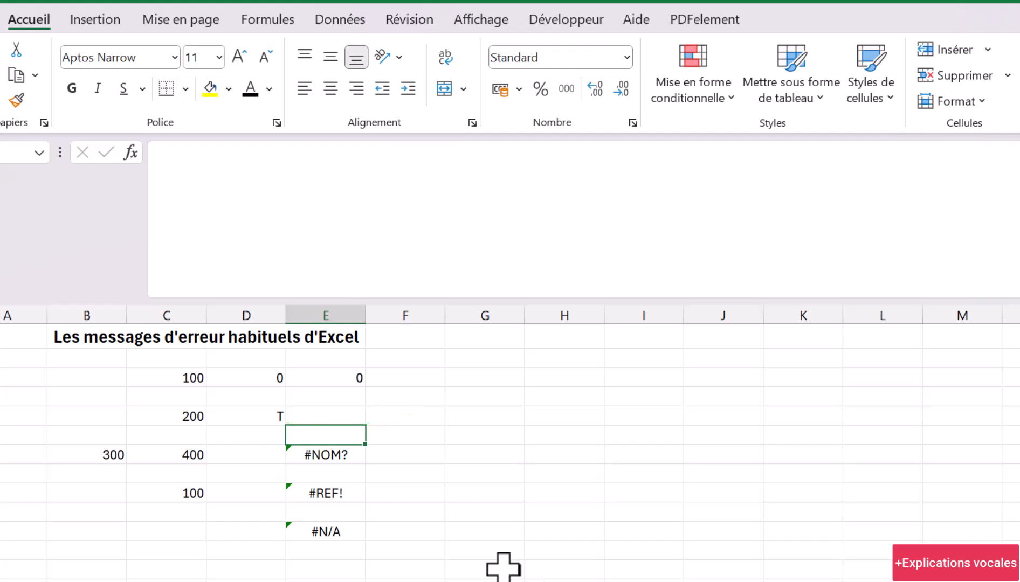
Step: Correct the misspelled function name in cell E7 so the formula reads =SOMME(B7:C7)
{"action": "left_click", "coordinate": [331, 455]}
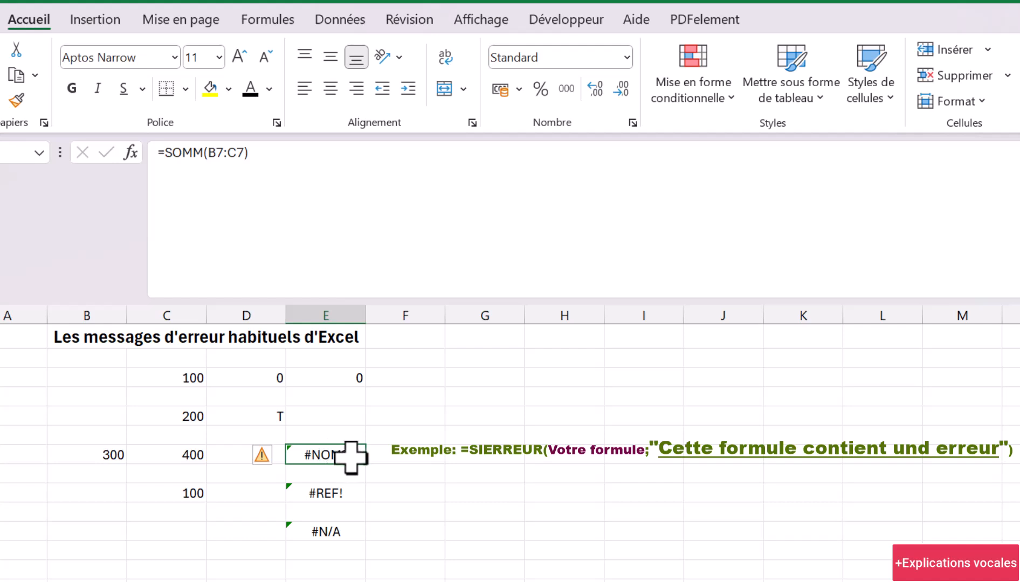
{"action": "key", "text": "F2"}
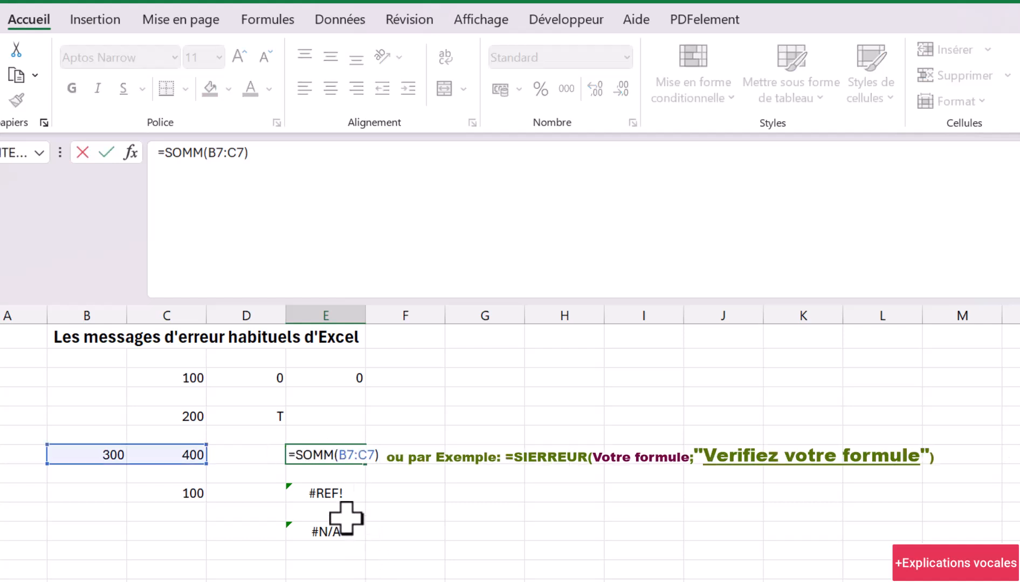
{"action": "left_click", "coordinate": [332, 454]}
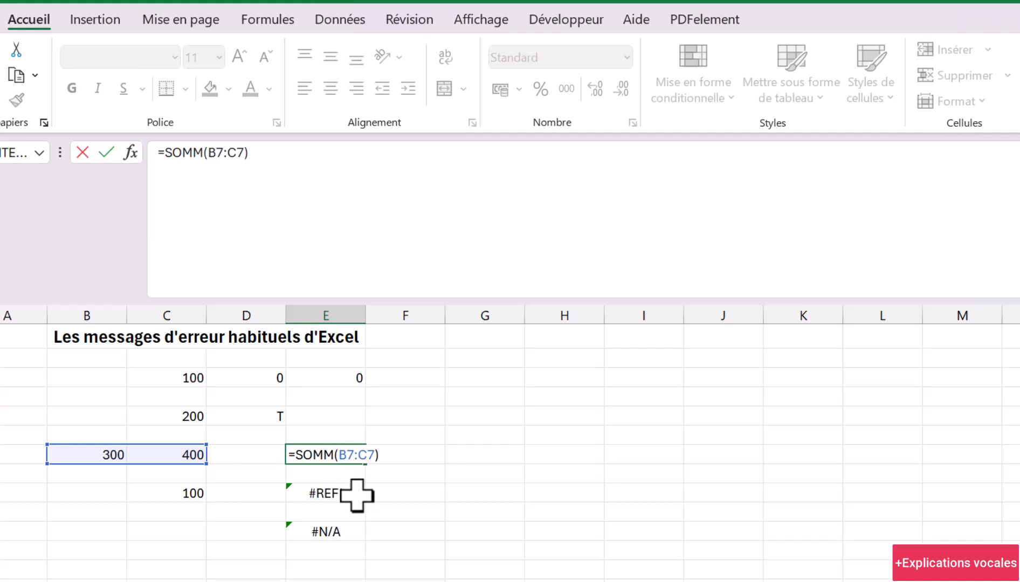
{"action": "type", "text": "E"}
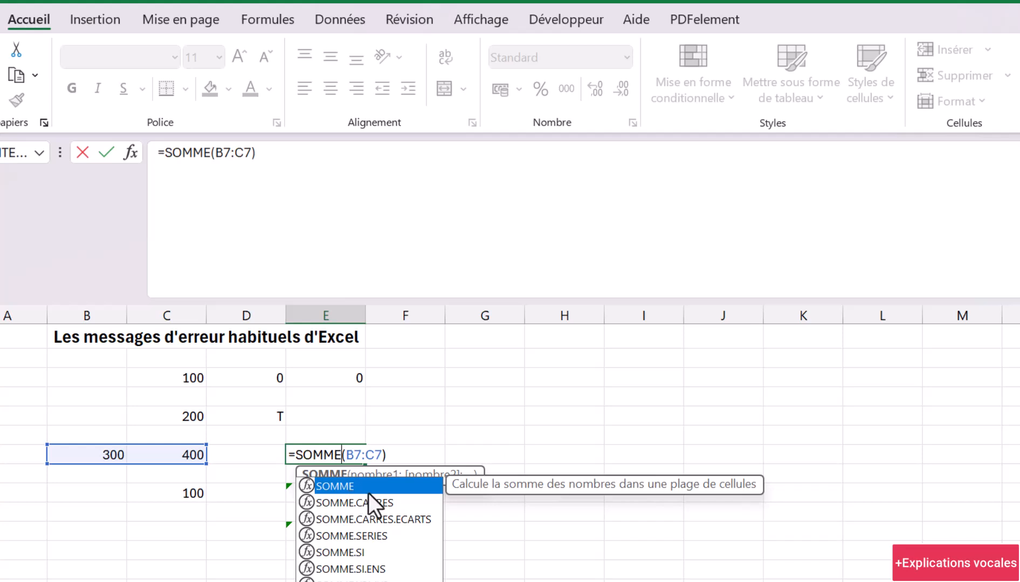
{"action": "key", "text": "Return"}
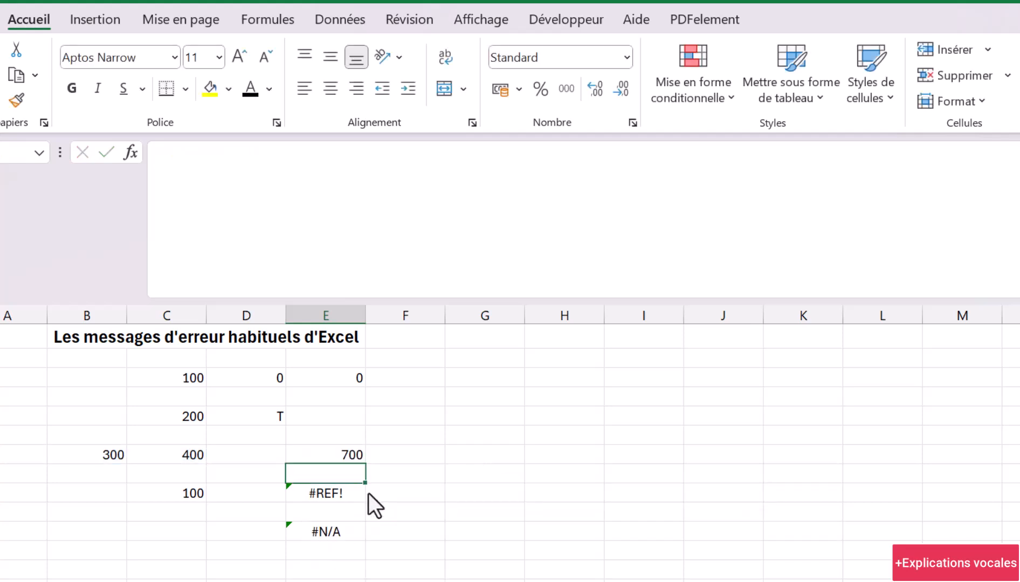
Step: Change the column index of the RECHERCHEV formula in cell E9 to 3: =RECHERCHEV(C9;$C$3:$E$3;3;FAUX)
{"action": "left_click", "coordinate": [356, 494]}
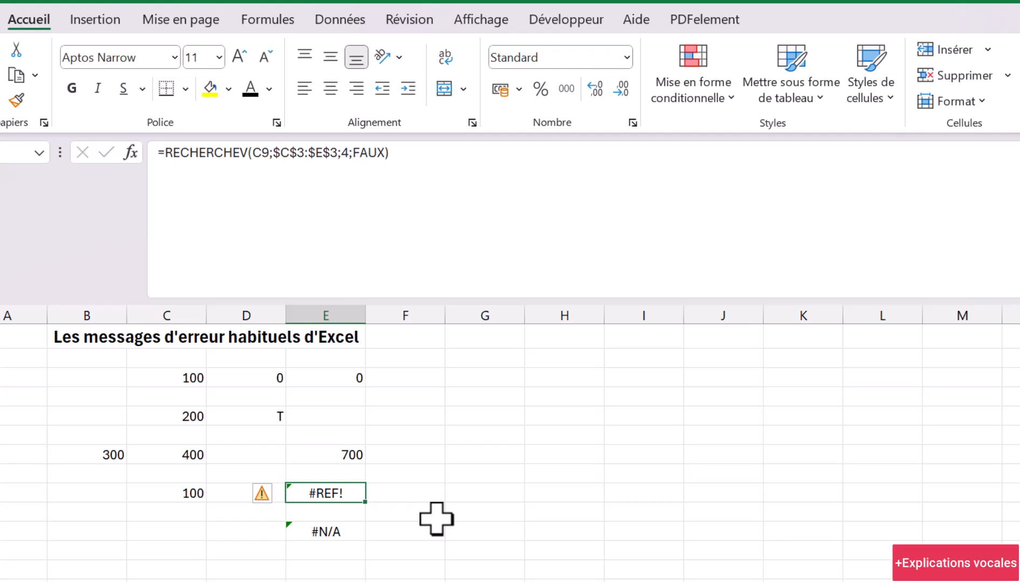
{"action": "double_click", "coordinate": [337, 492]}
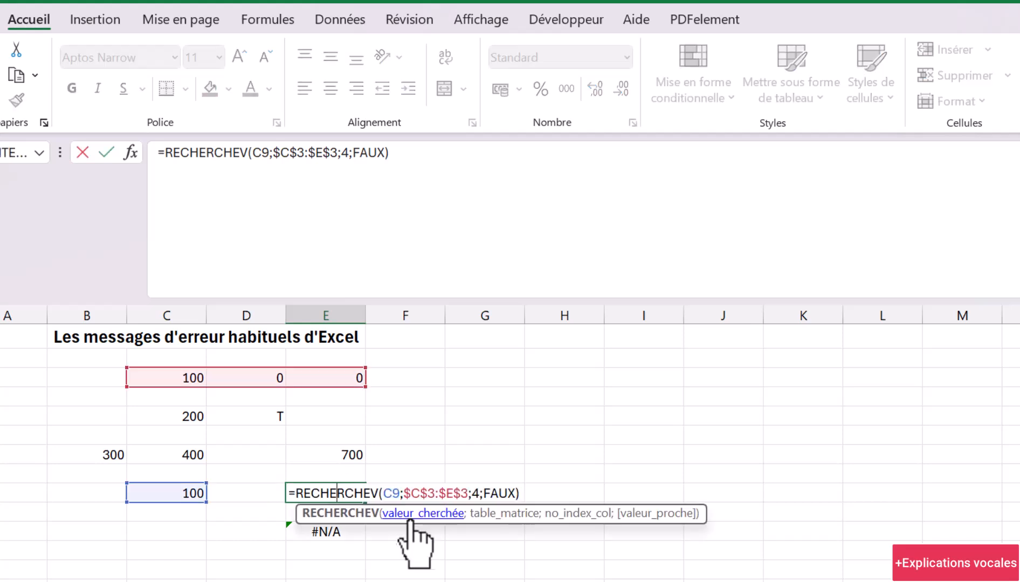
{"action": "left_click", "coordinate": [478, 493]}
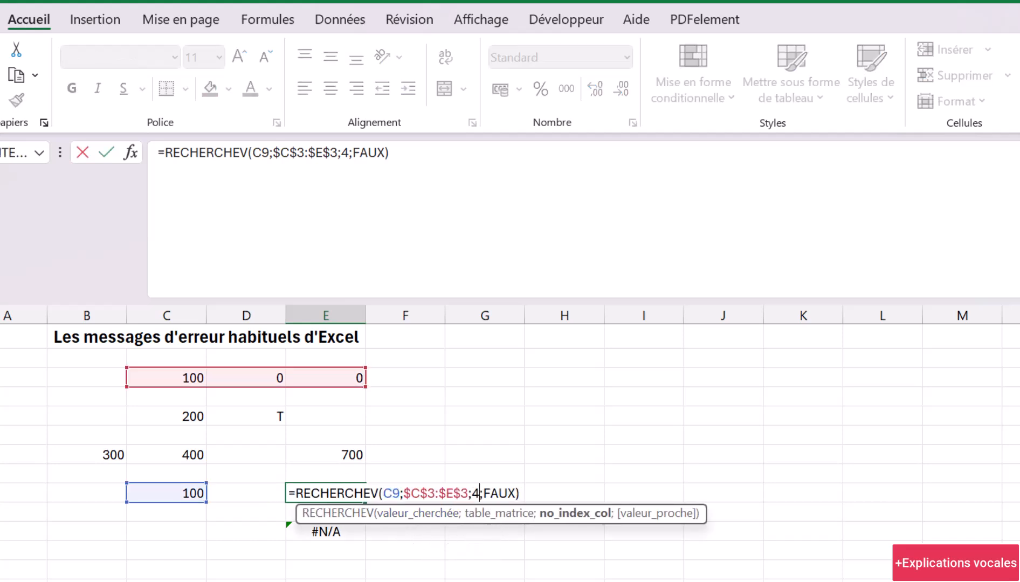
{"action": "key", "text": "BackSpace"}
{"action": "type", "text": "3"}
{"action": "key", "text": "ctrl+Return"}
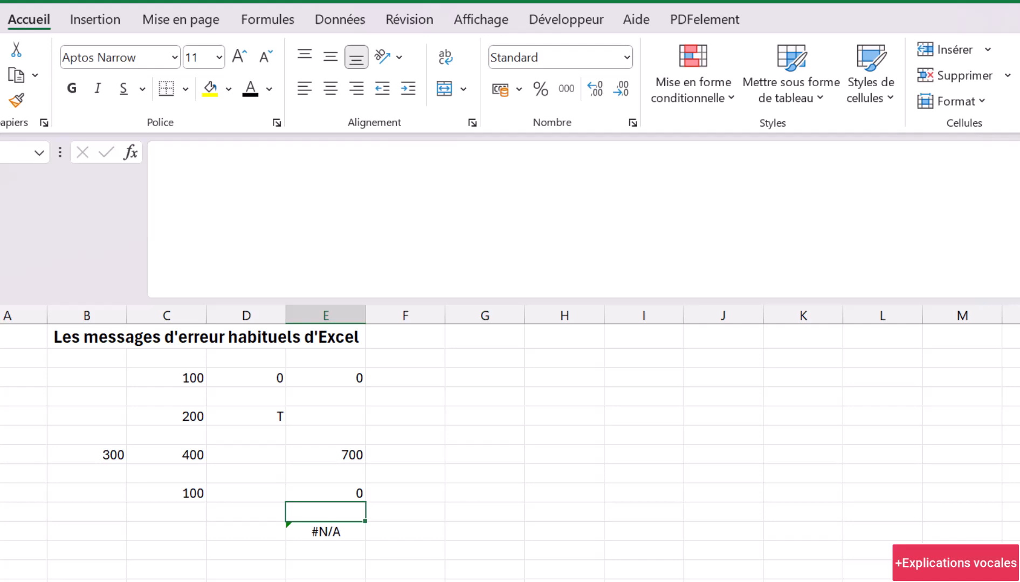
Step: Enter 100 as the lookup value in cell C11 and check the RECHERCHEV formula in E11 without editing it
{"action": "key", "text": "Down"}
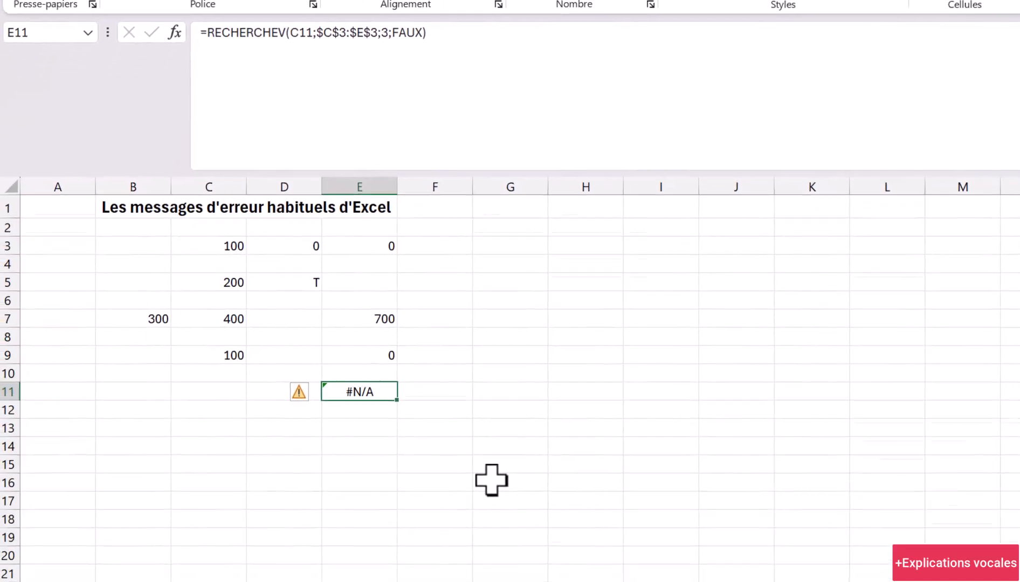
{"action": "left_click", "coordinate": [183, 531]}
{"action": "type", "text": "100"}
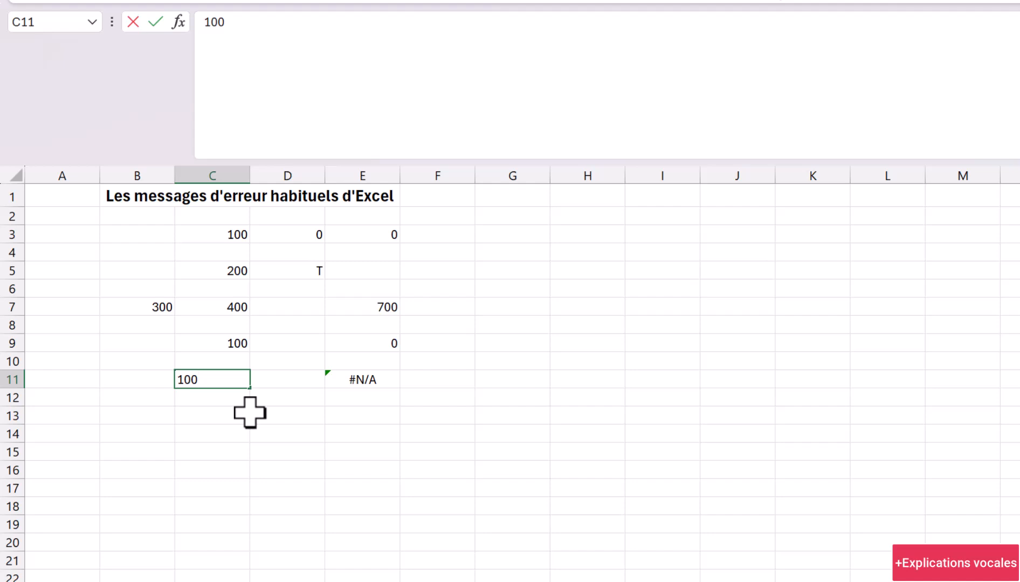
{"action": "key", "text": "Return"}
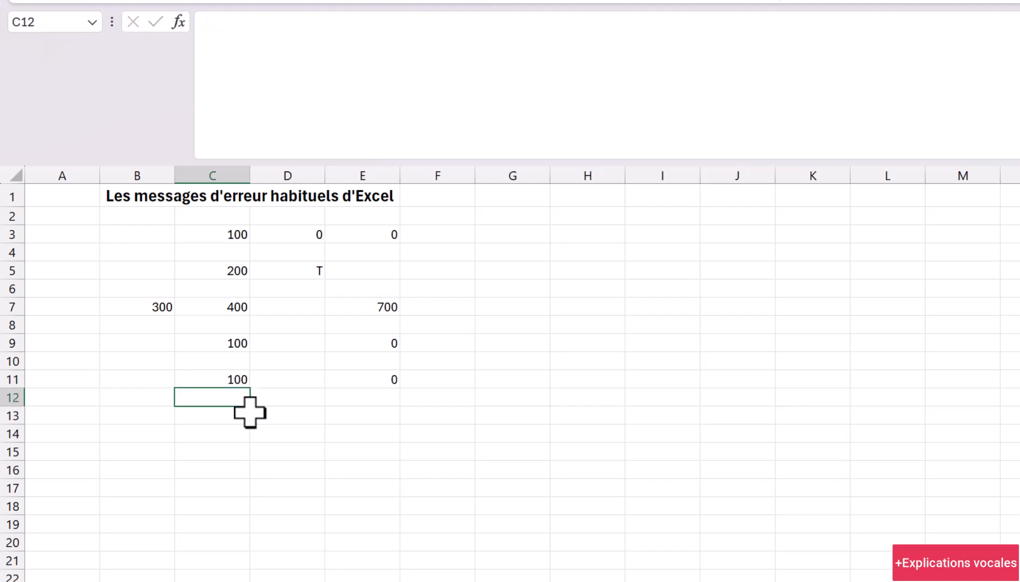
{"action": "double_click", "coordinate": [346, 377]}
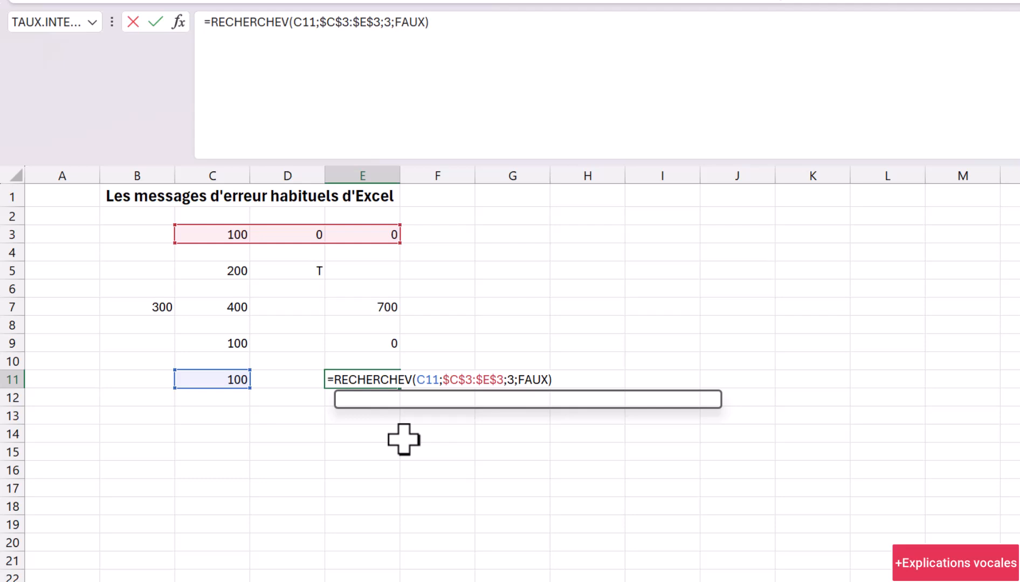
{"action": "key", "text": "Return"}
{"action": "left_click", "coordinate": [510, 235]}
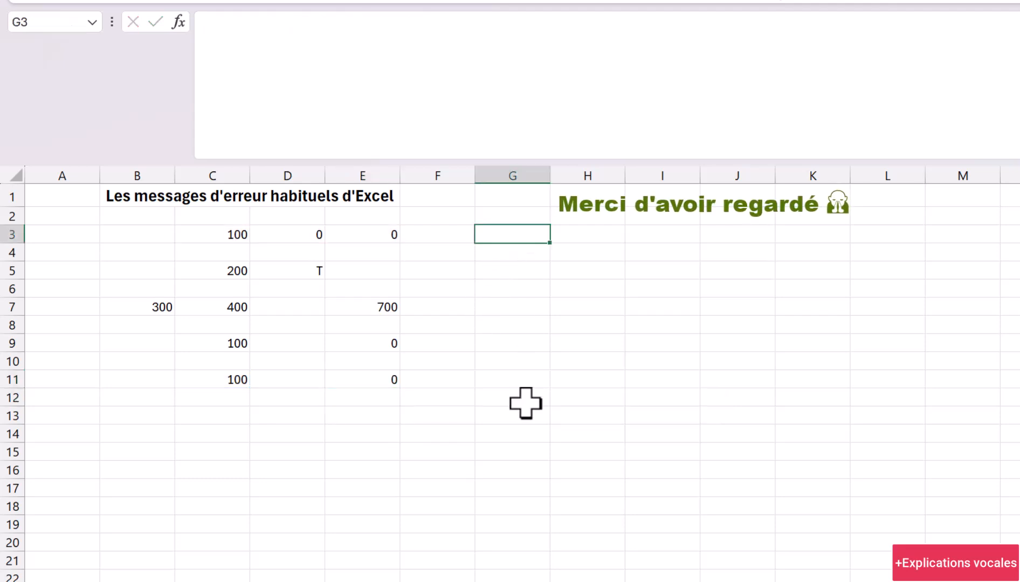